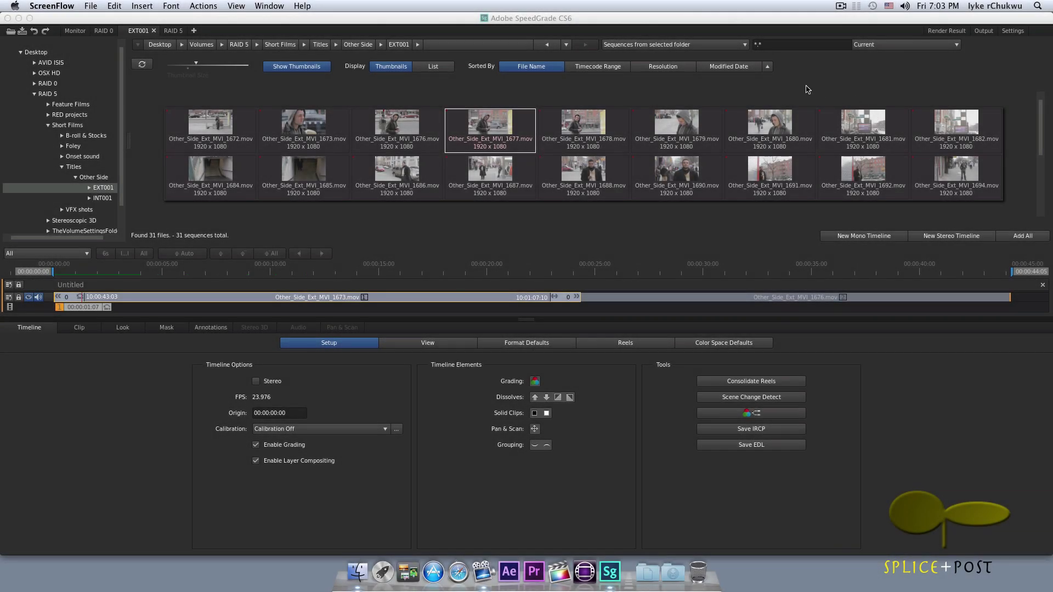
# - Bring the SpeedGrade window to the front as the active application
pyautogui.click(520, 20)
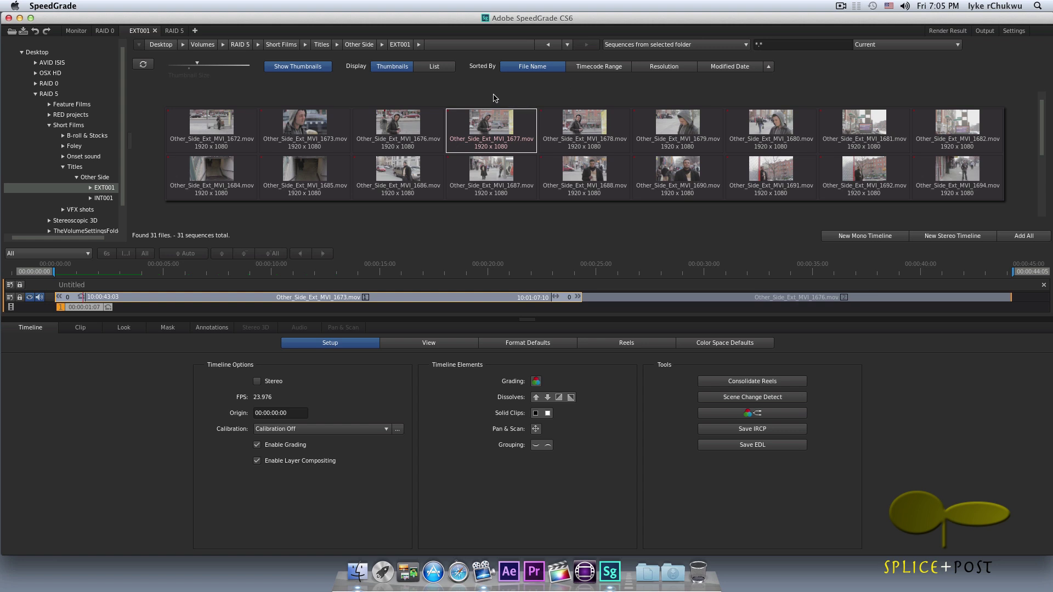
# - Switch the EXT001 browser to List display with file name, timecode, resolution and date columns
pyautogui.click(440, 67)
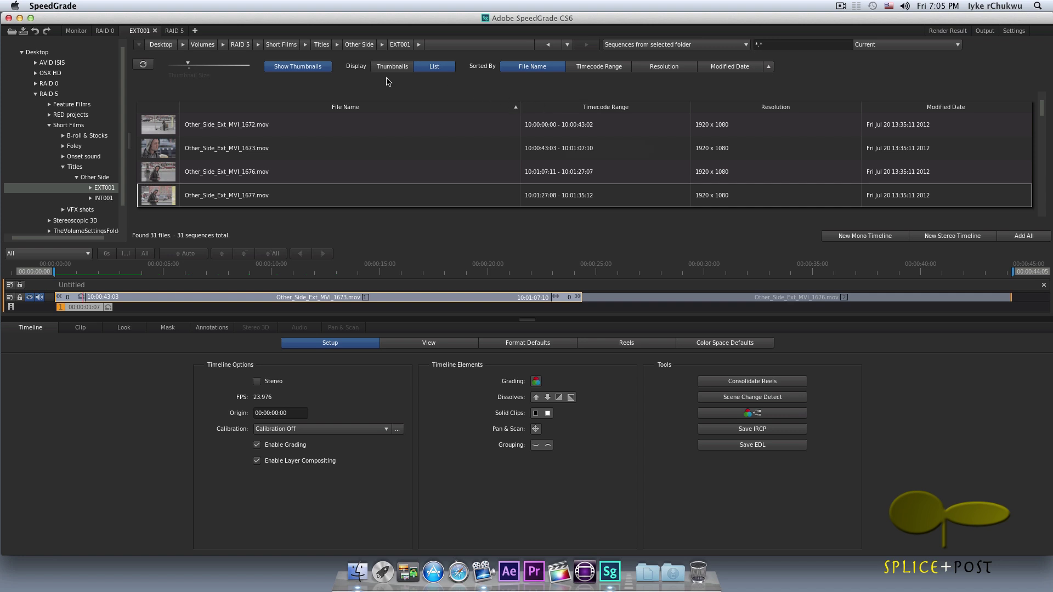
# - Return the EXT001 clip browser to Thumbnails display
pyautogui.click(391, 67)
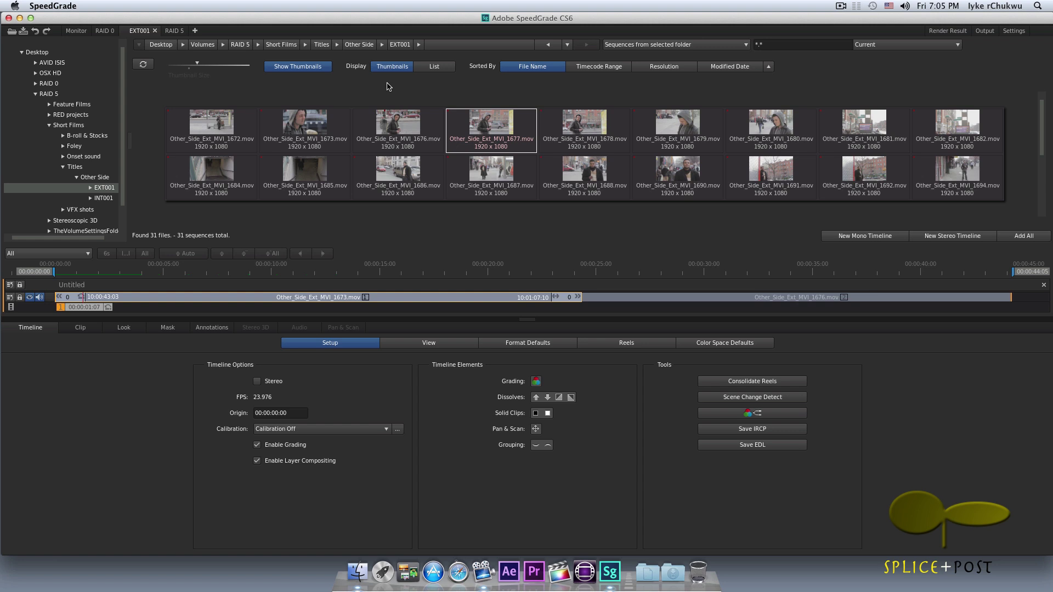
pyautogui.moveTo(389, 136)
# - Open the Load Session dialog, showing the Desktop filtered to composition files
pyautogui.click(11, 31)
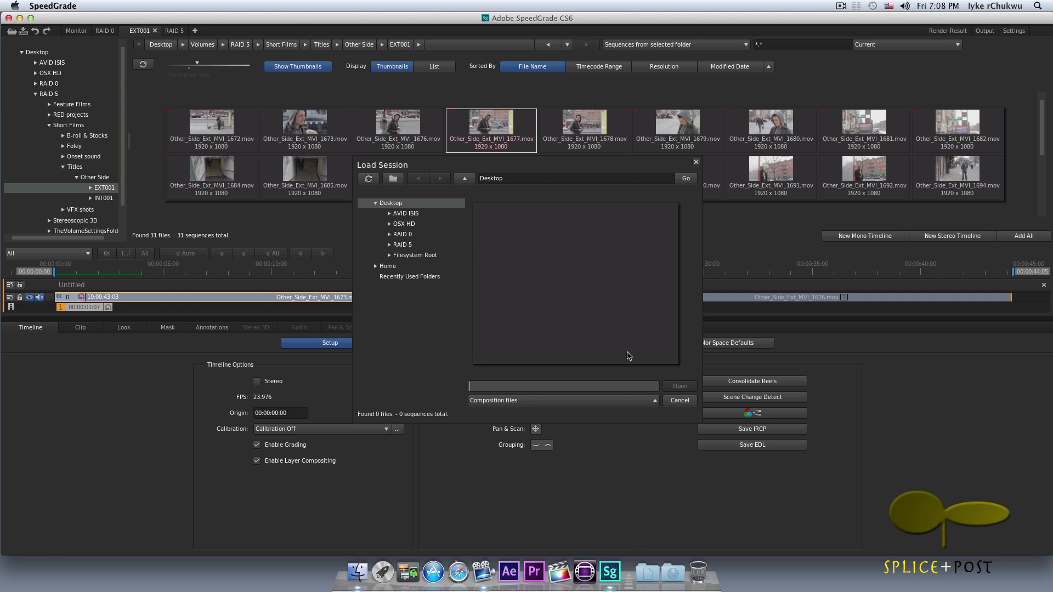
# - Cancel Load Session, then open and cancel Save Timeline As, keeping the timeline Untitled
pyautogui.click(679, 400)
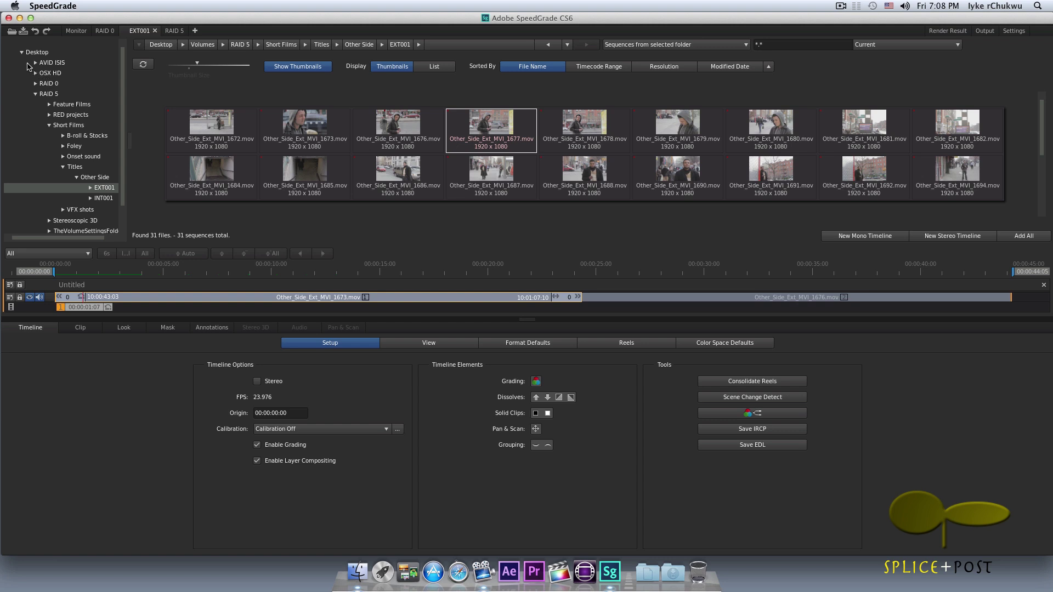
pyautogui.click(23, 33)
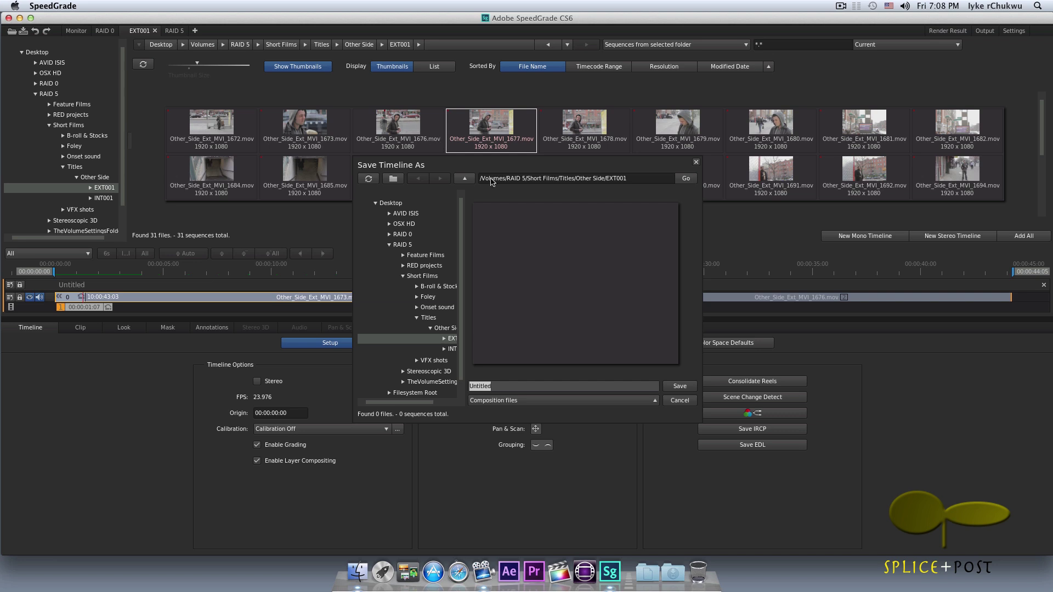
pyautogui.click(680, 400)
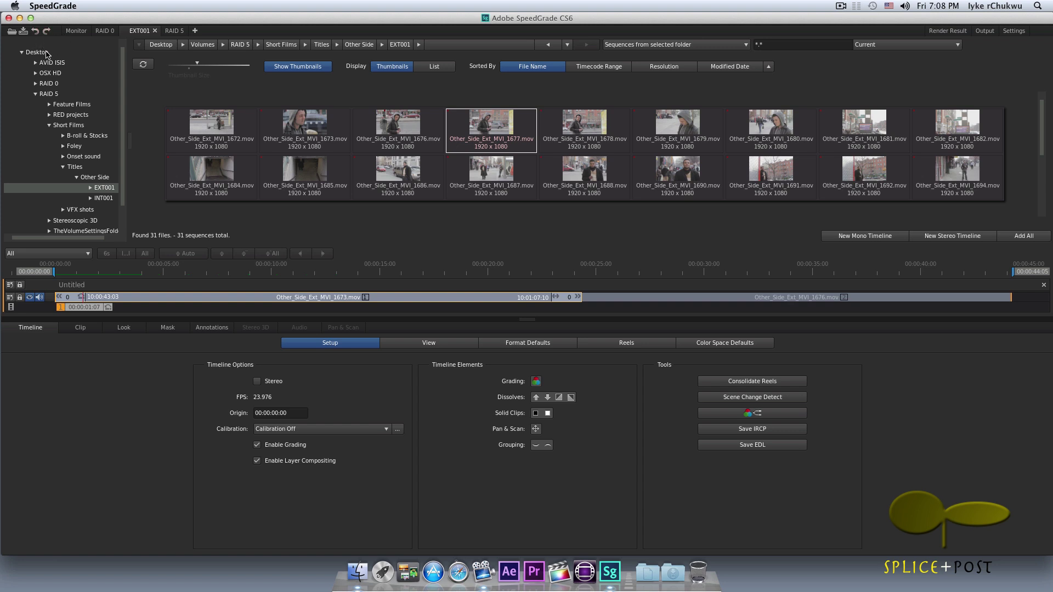
# - Scroll through the Untitled timeline to review MVI_1673 followed by MVI_1678
pyautogui.scroll(-3, 121, 82)
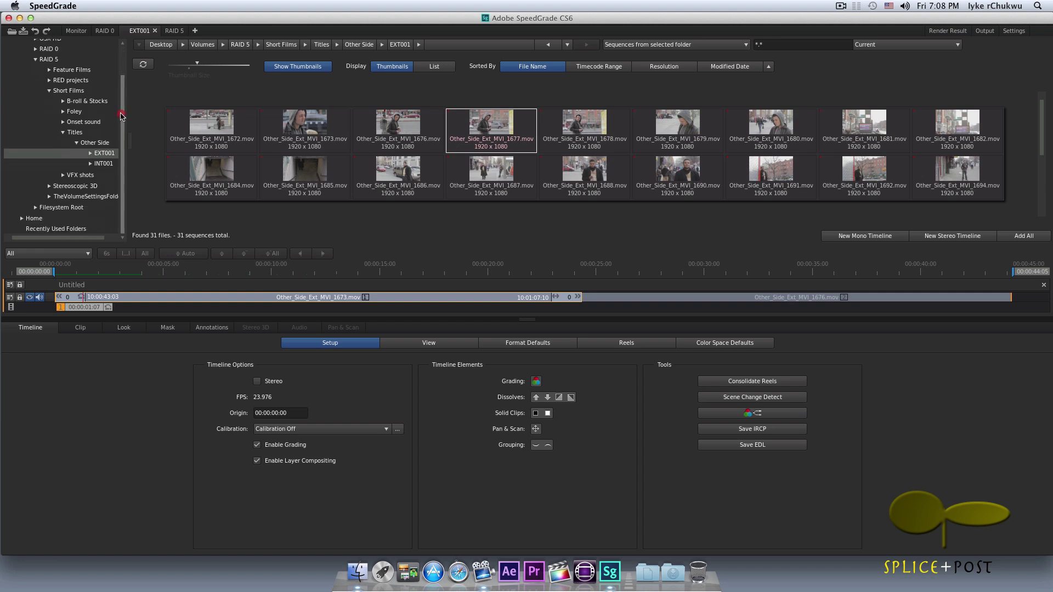
pyautogui.scroll(3, 122, 114)
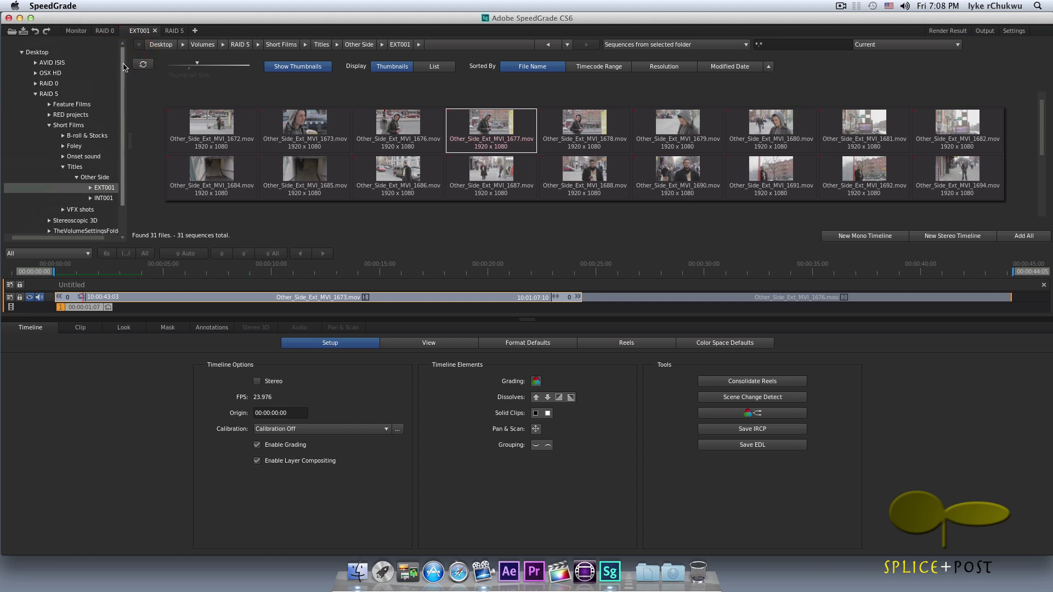
pyautogui.scroll(-1, 124, 66)
pyautogui.scroll(1, 123, 64)
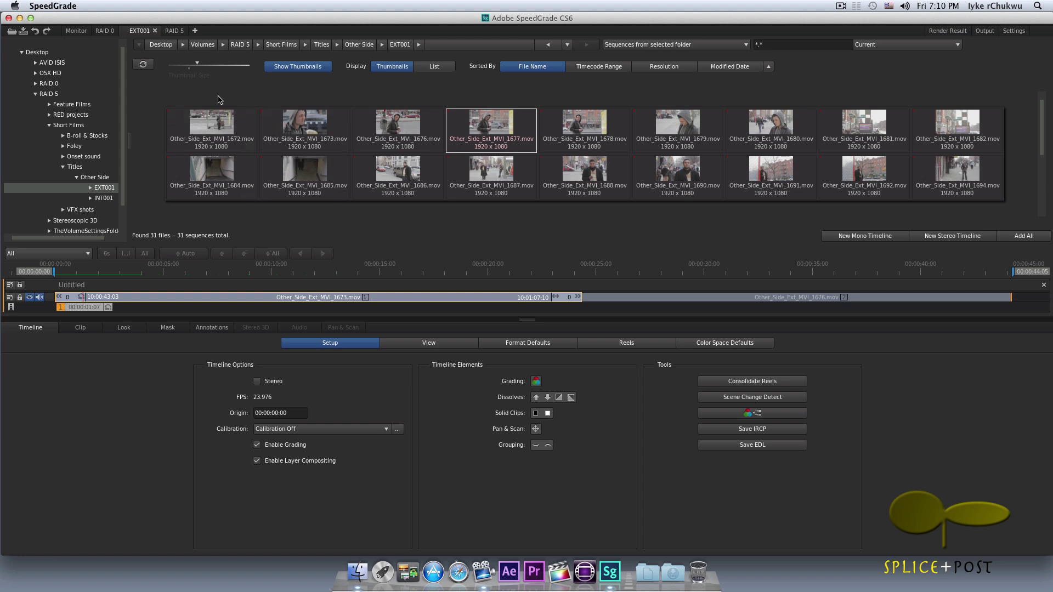
# - Close the RAID 5 browser tab and add a new Desktop browser tab
pyautogui.click(181, 31)
pyautogui.click(180, 30)
pyautogui.click(168, 32)
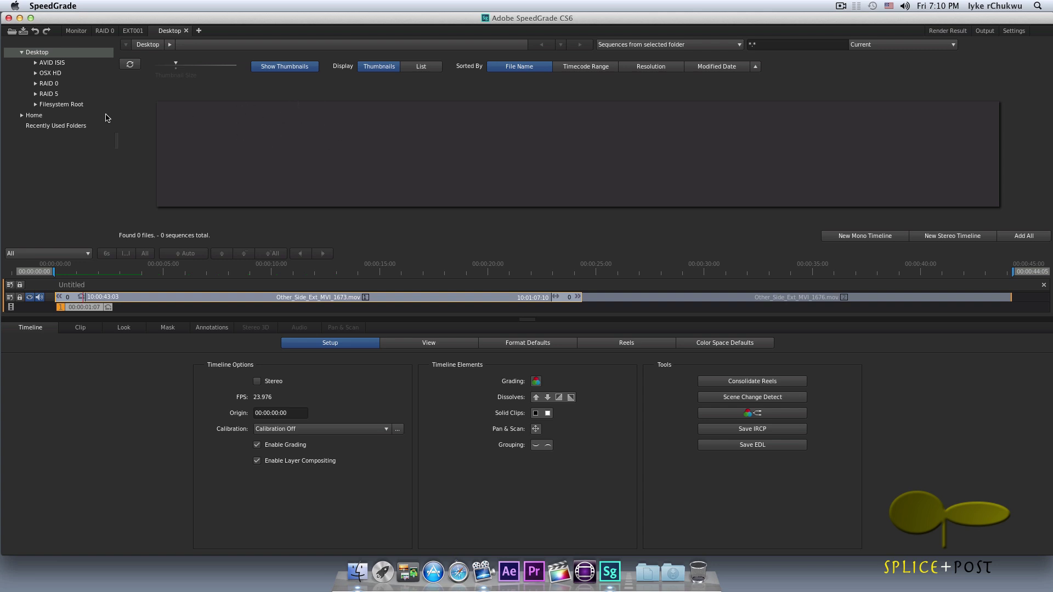
# - Browse RAID 5 using 'Sequences from folder + subtree' and a *.*r3d file filter
pyautogui.click(48, 94)
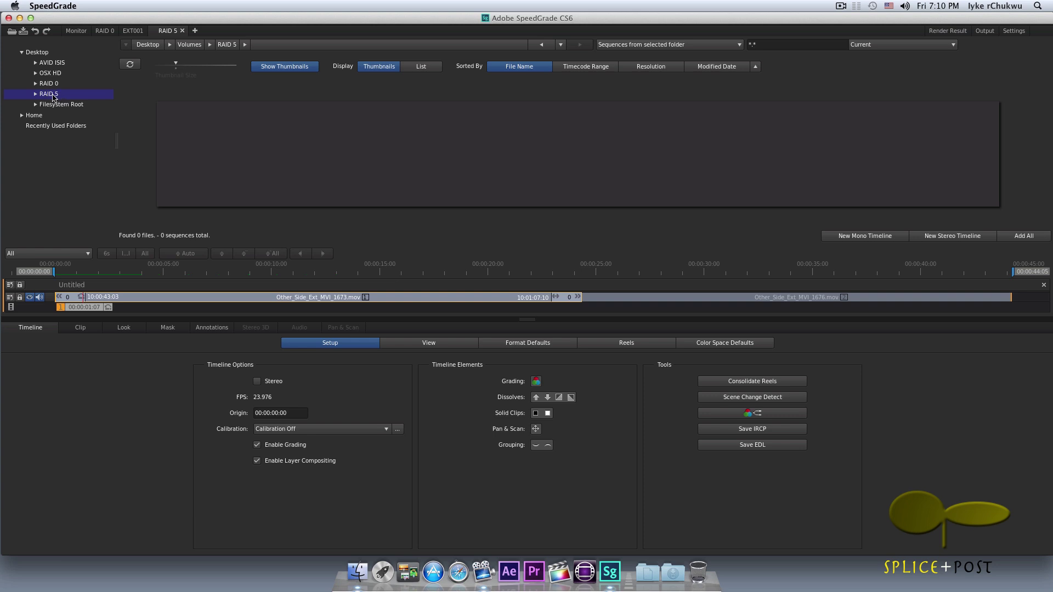
pyautogui.click(623, 46)
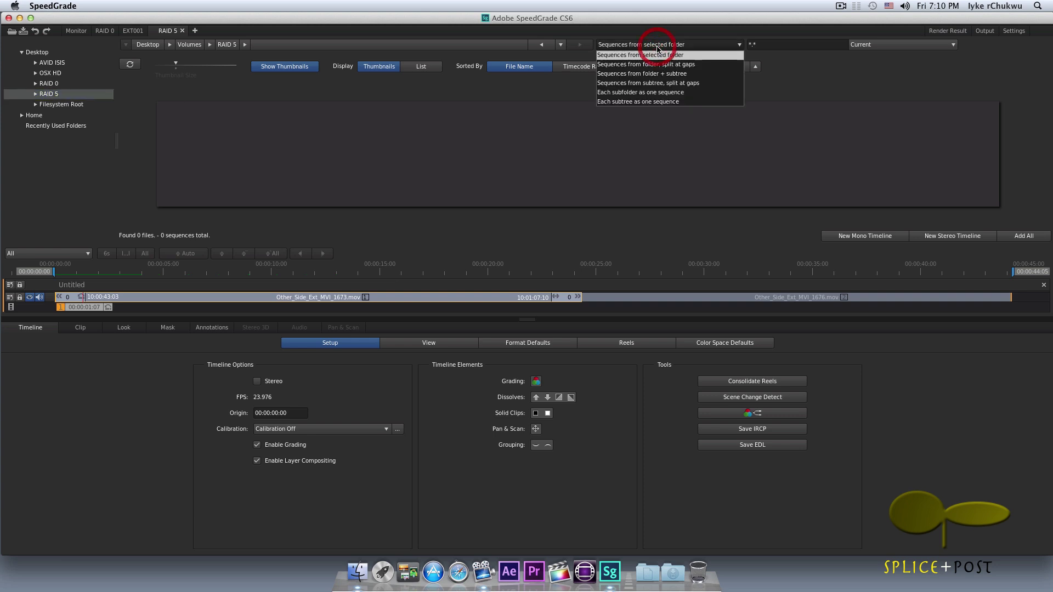
pyautogui.click(665, 74)
pyautogui.click(782, 46)
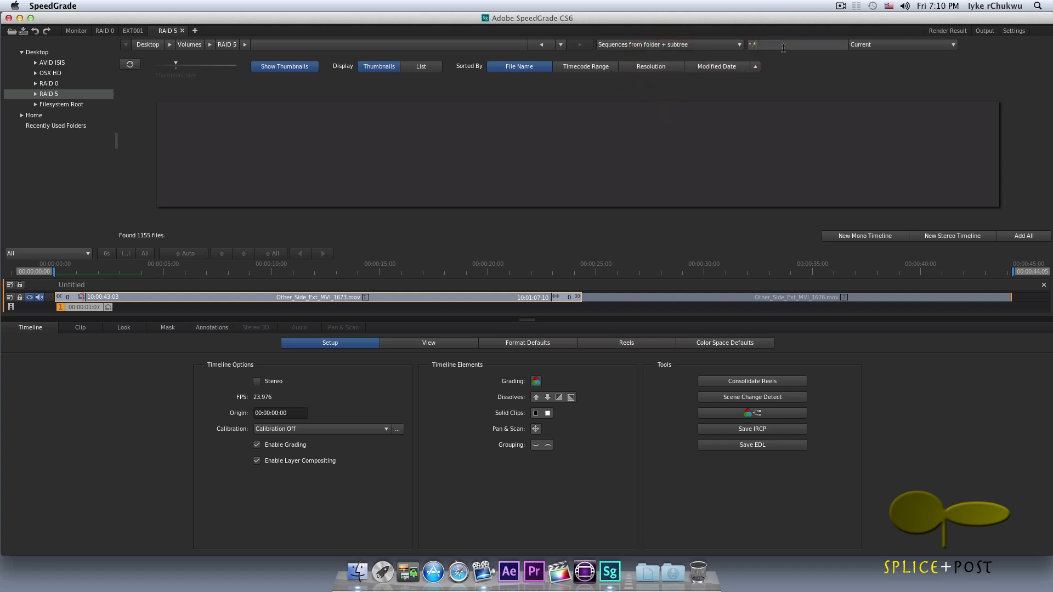
pyautogui.write('r3d')
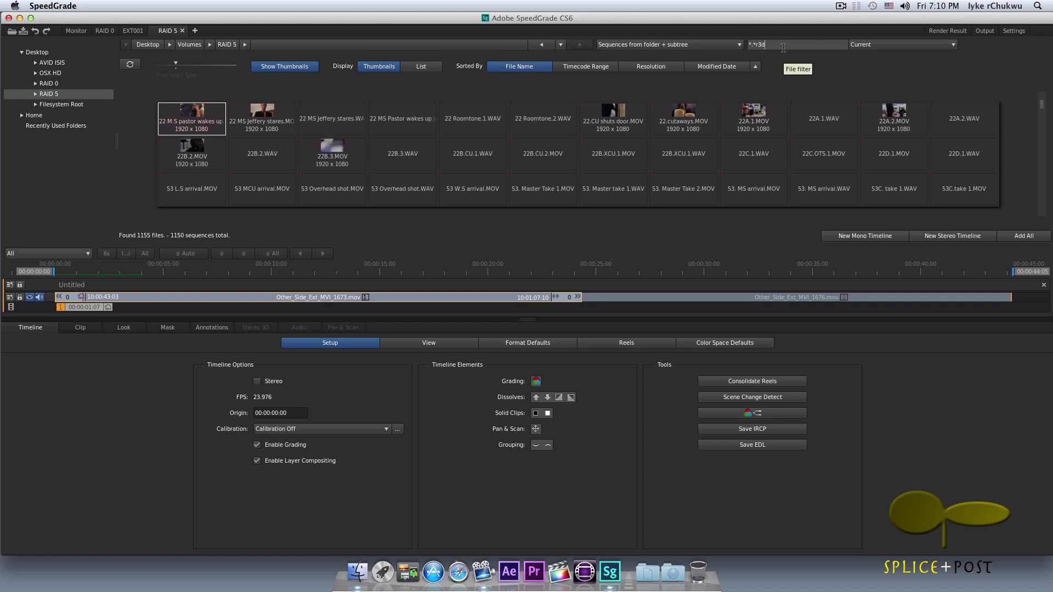
pyautogui.press('Return')
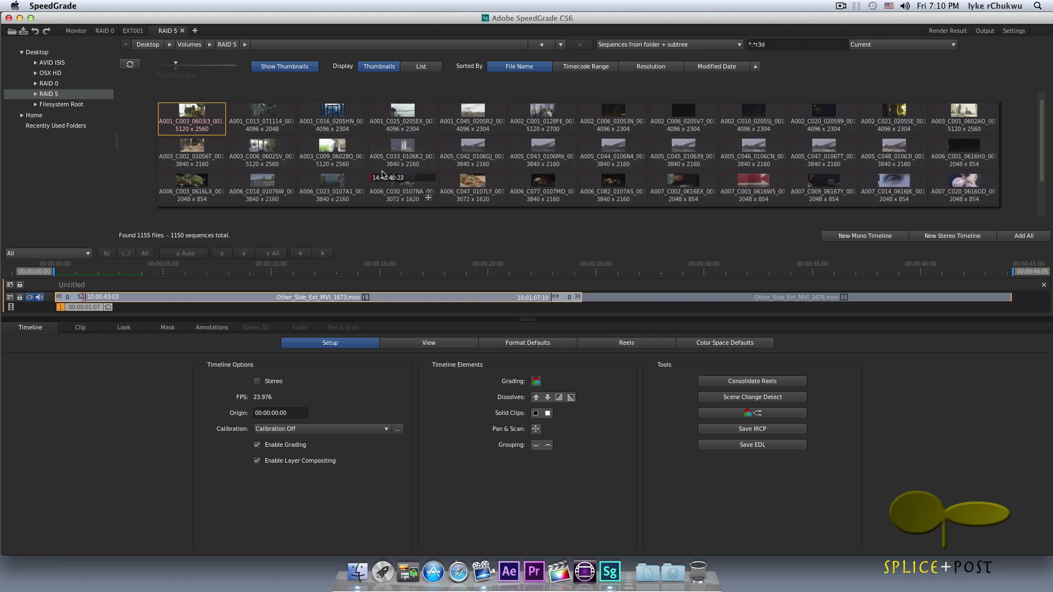
# - Compare the EXT001 and RAID 5 browser tabs, ending on EXT001's 31 Other_Side clips
pyautogui.click(134, 31)
pyautogui.click(174, 31)
pyautogui.click(138, 31)
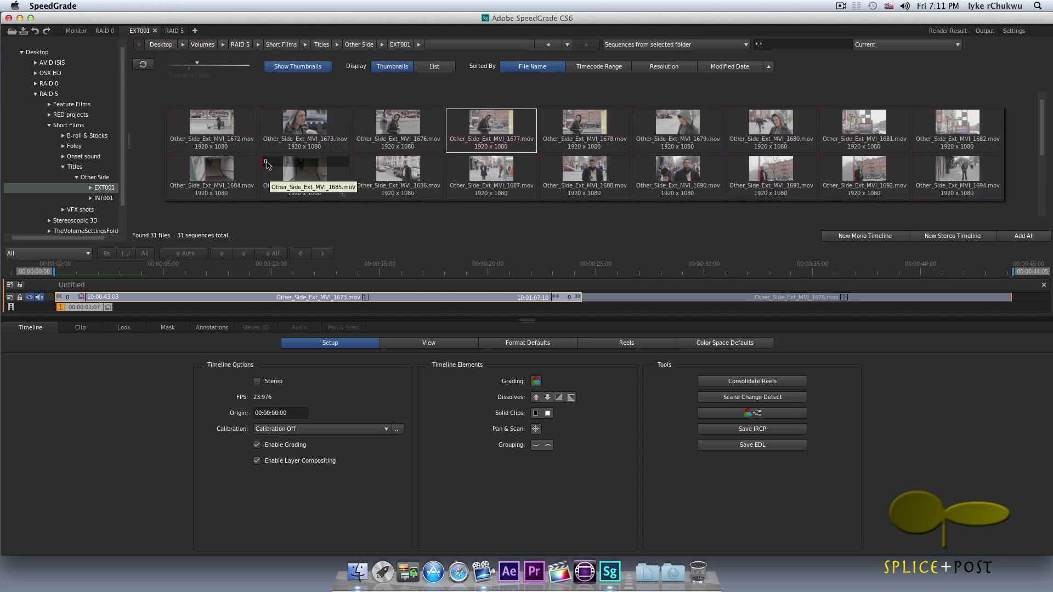
pyautogui.click(173, 31)
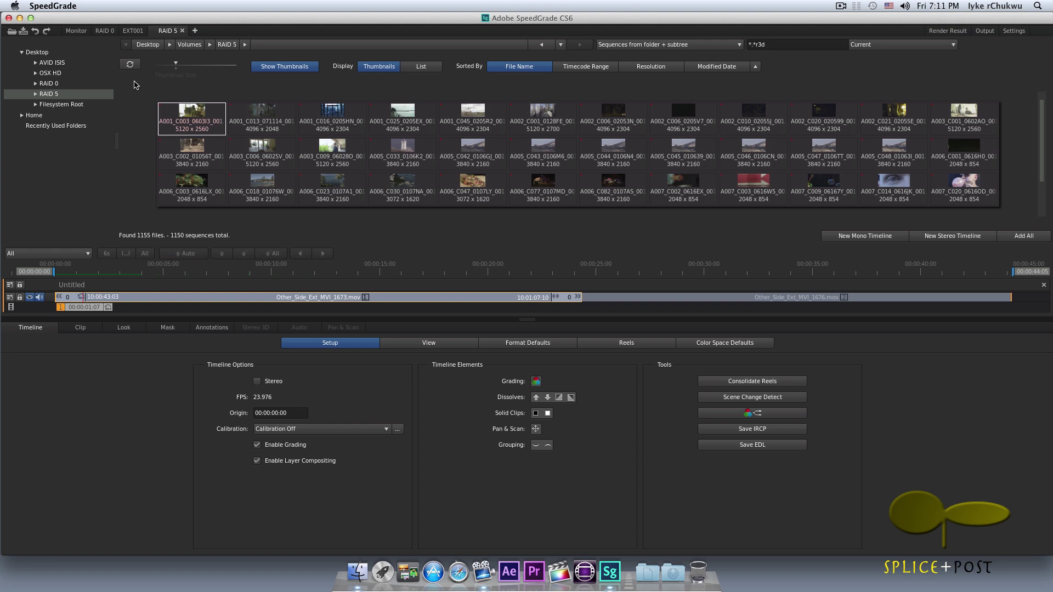
pyautogui.moveTo(166, 109)
# - Return to the EXT001 tab and delete the Untitled timeline, confirming with Yes
pyautogui.click(134, 32)
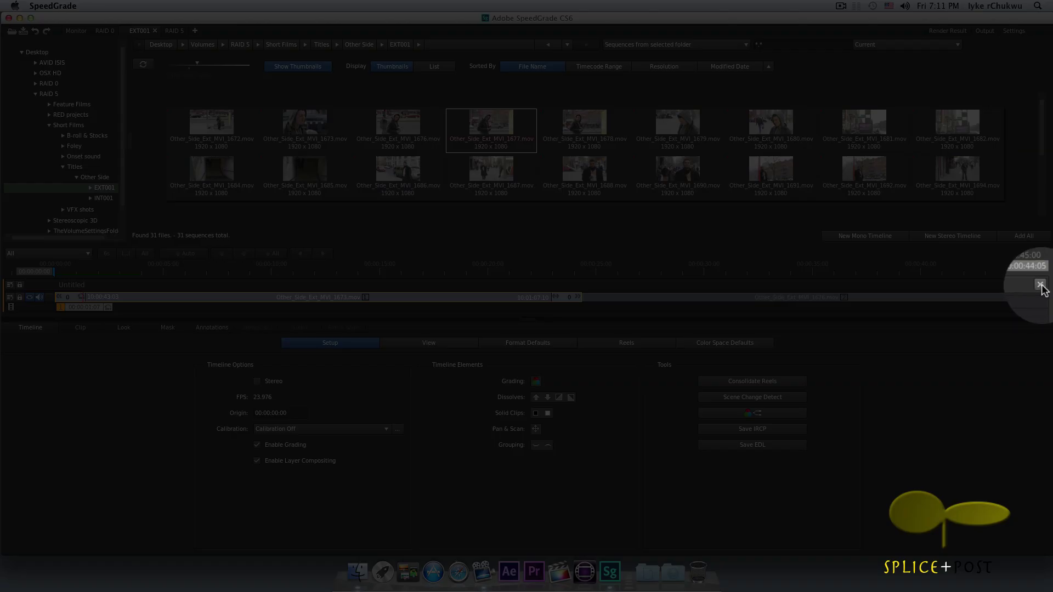
pyautogui.click(1040, 285)
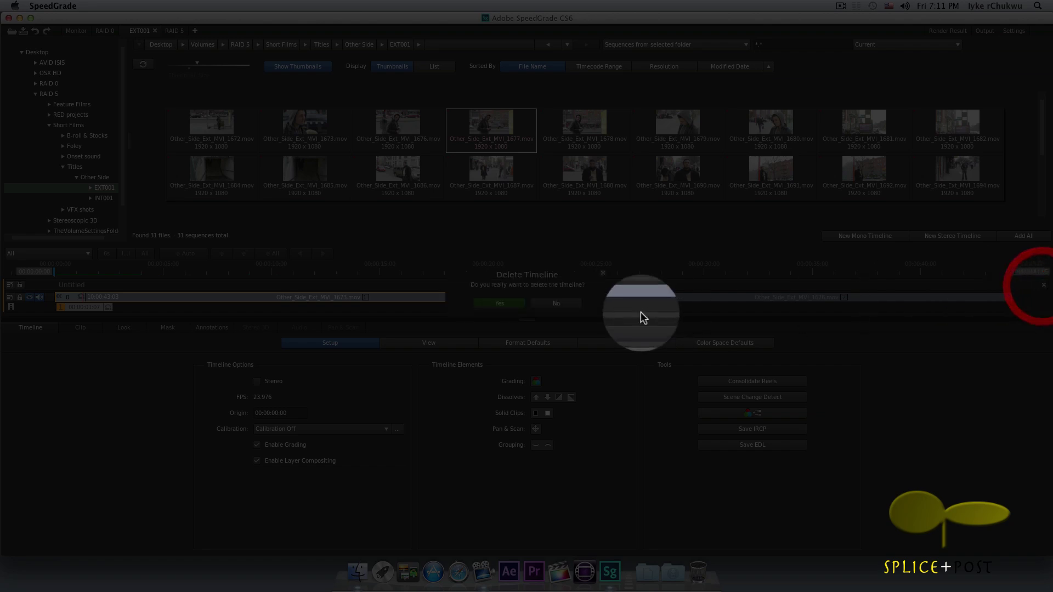
pyautogui.click(500, 302)
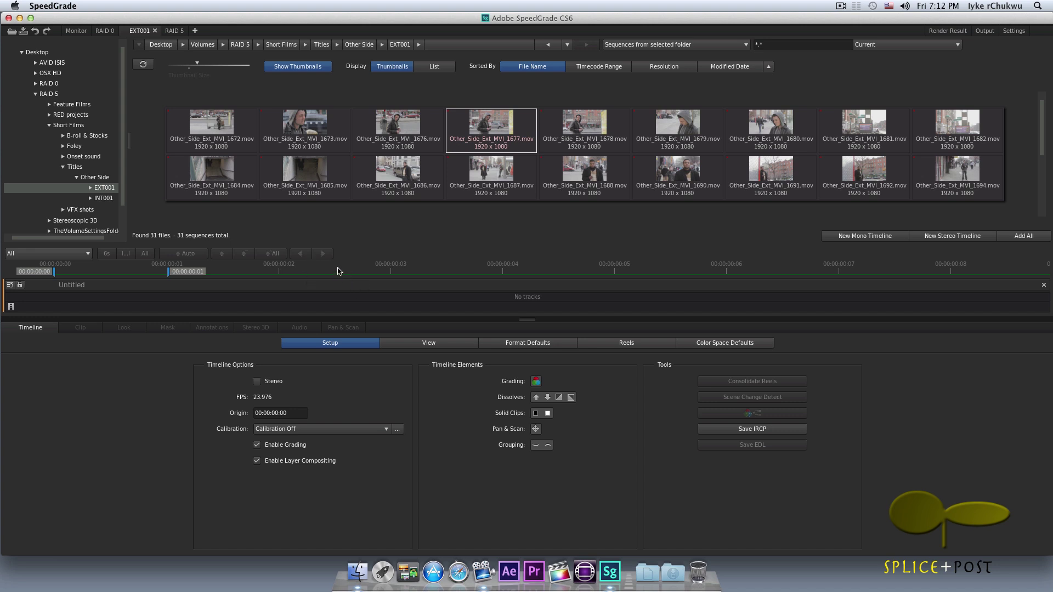
# - Add MVI_1676 to the empty timeline, move the playhead right, then append MVI_1680 and MVI_1679
pyautogui.moveTo(398, 126)
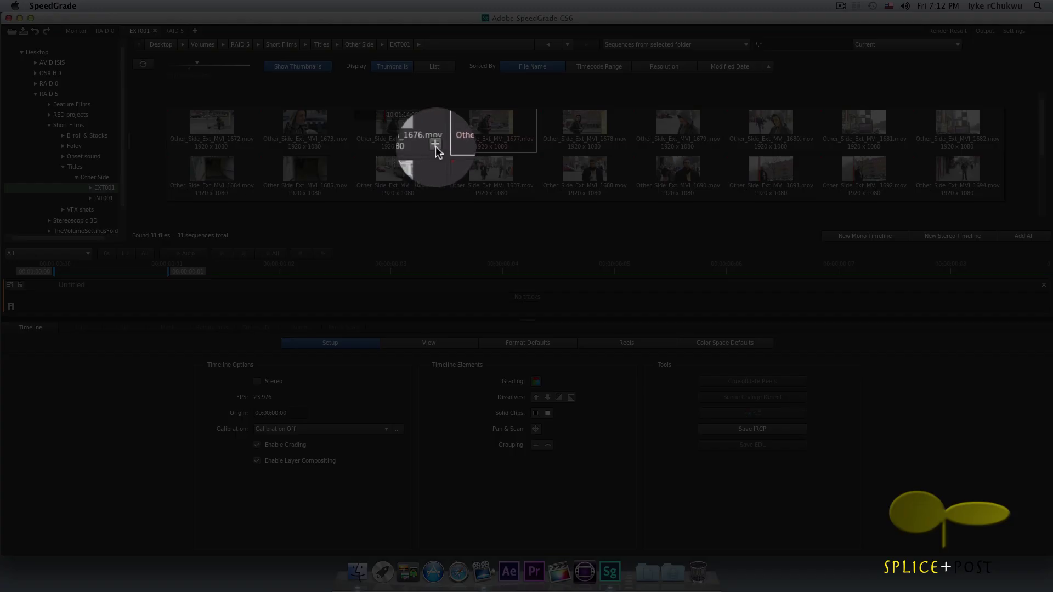
pyautogui.click(435, 145)
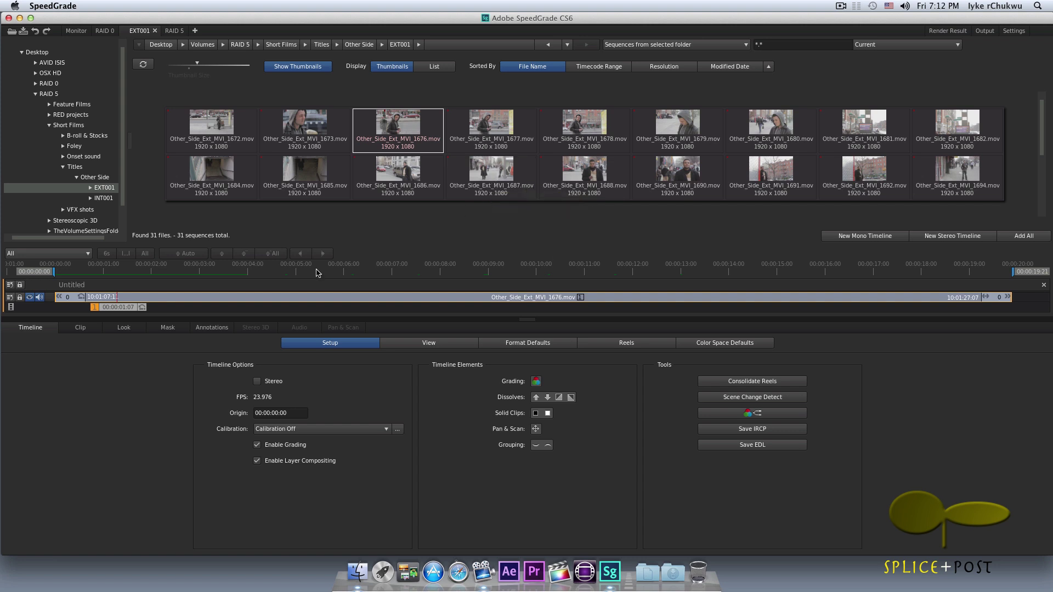
pyautogui.moveTo(343, 149)
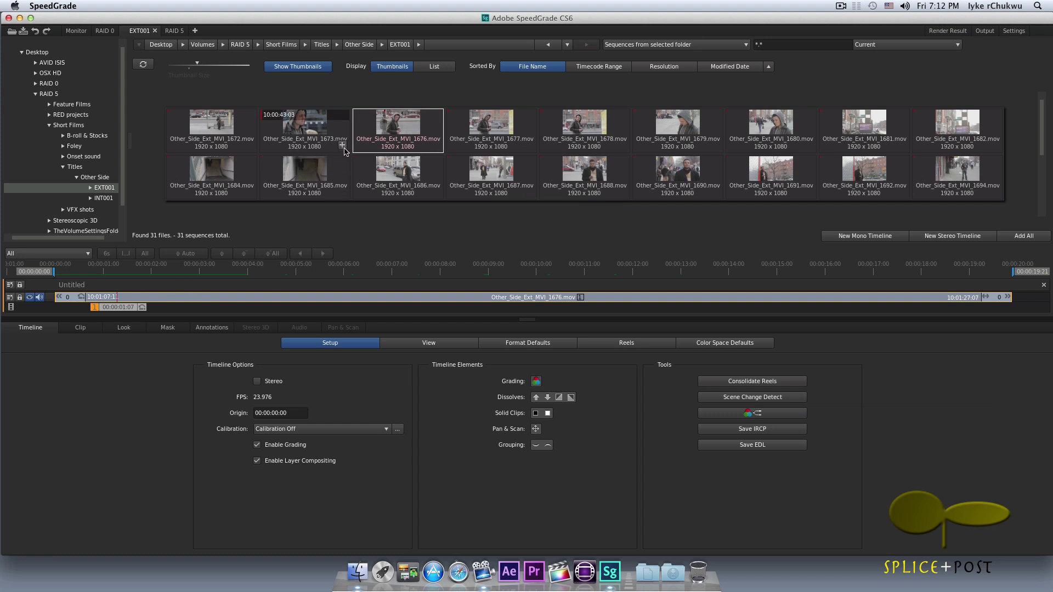
pyautogui.moveTo(117, 307); pyautogui.dragTo(169, 306)
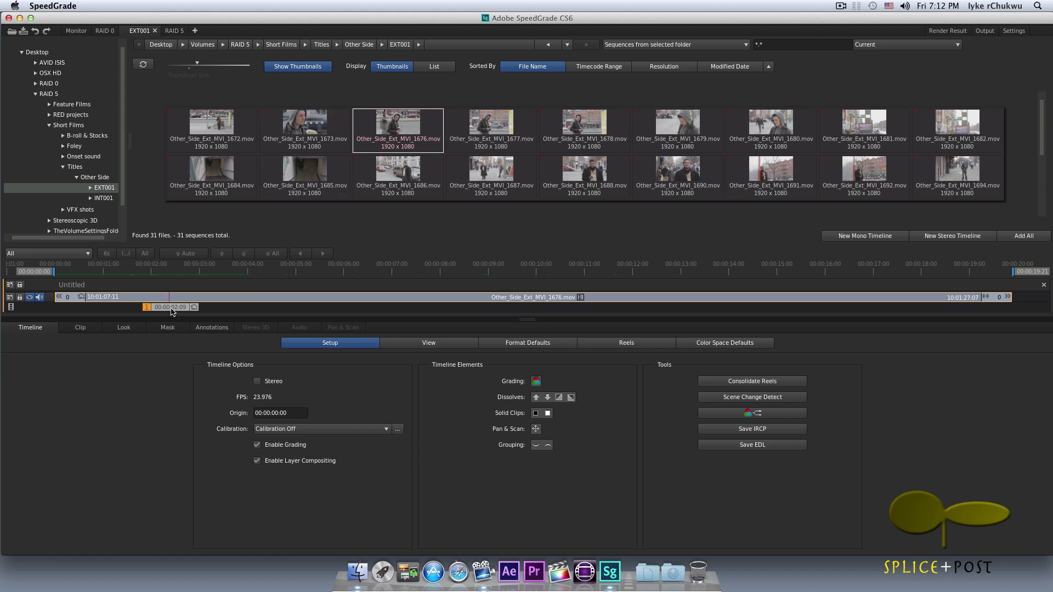
pyautogui.moveTo(171, 311); pyautogui.dragTo(225, 296)
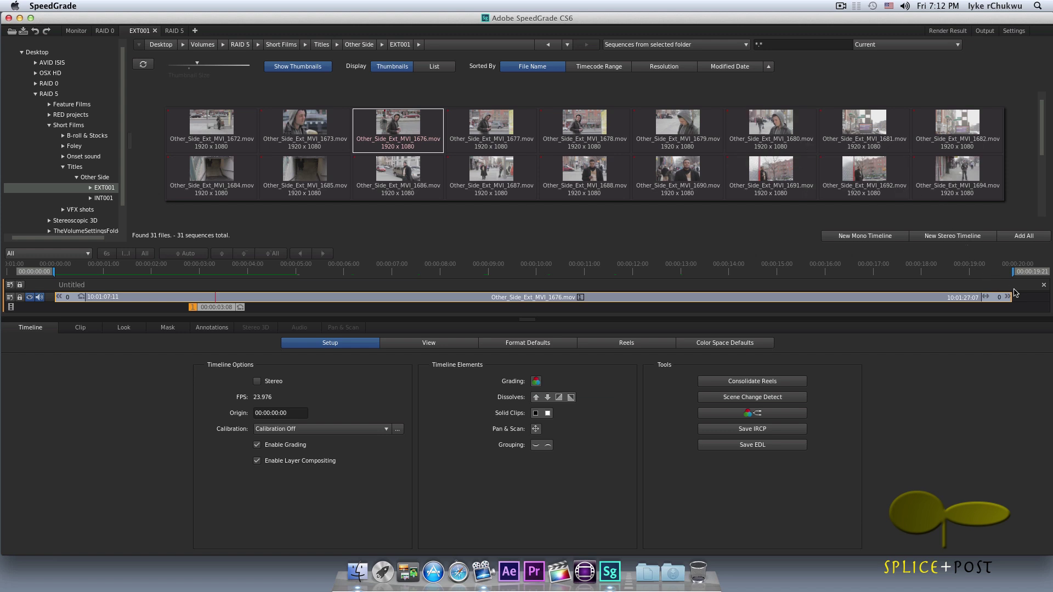
pyautogui.click(809, 145)
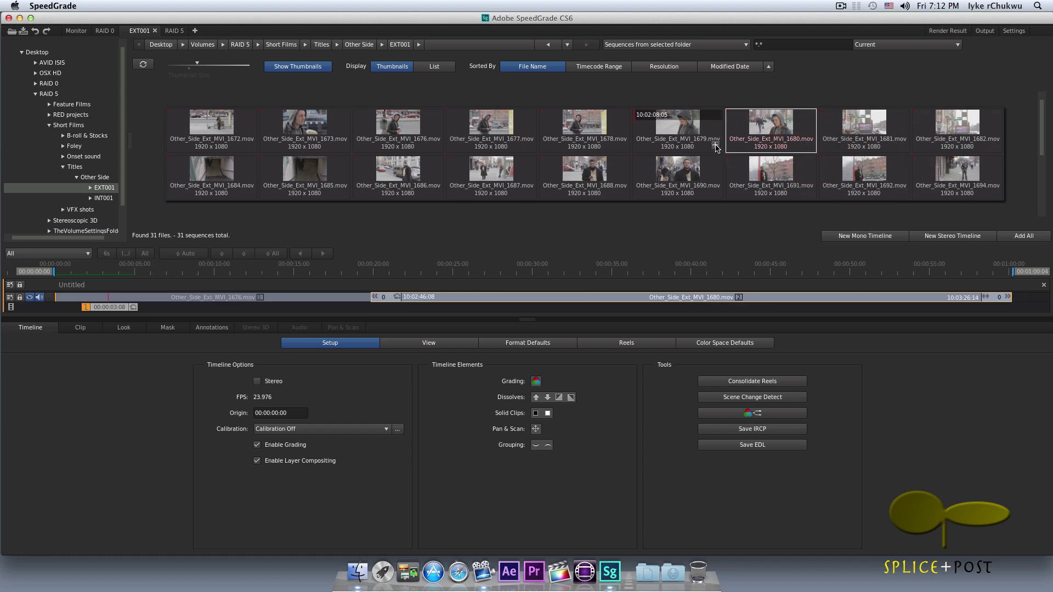
pyautogui.click(716, 147)
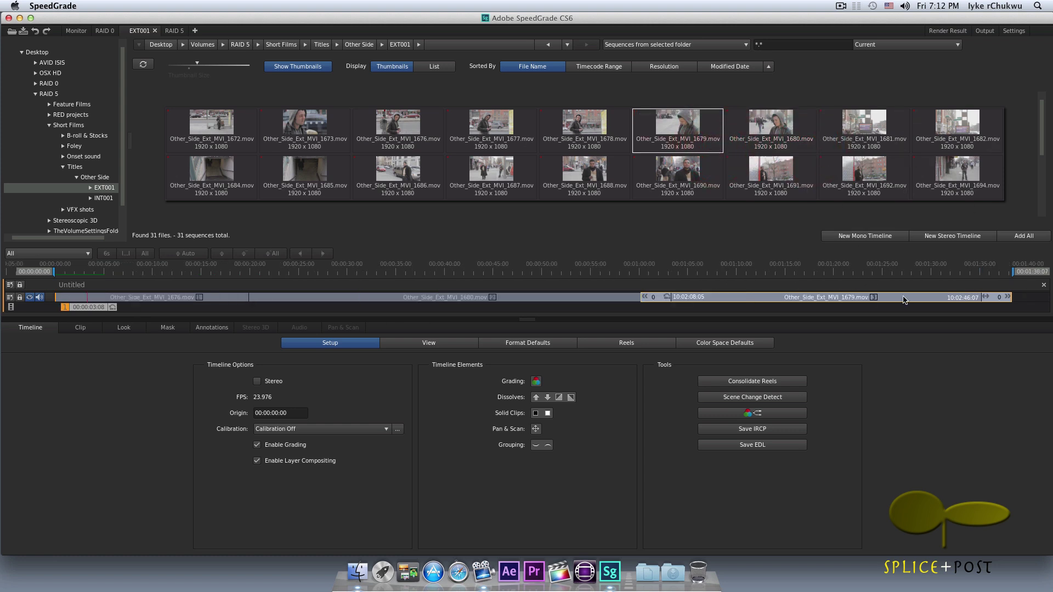
# - Drag a clip to the end of the track, then pull it back out into a separate timeline
pyautogui.moveTo(496, 132)
pyautogui.moveTo(496, 132); pyautogui.dragTo(685, 287)
pyautogui.moveTo(766, 285); pyautogui.dragTo(767, 270)
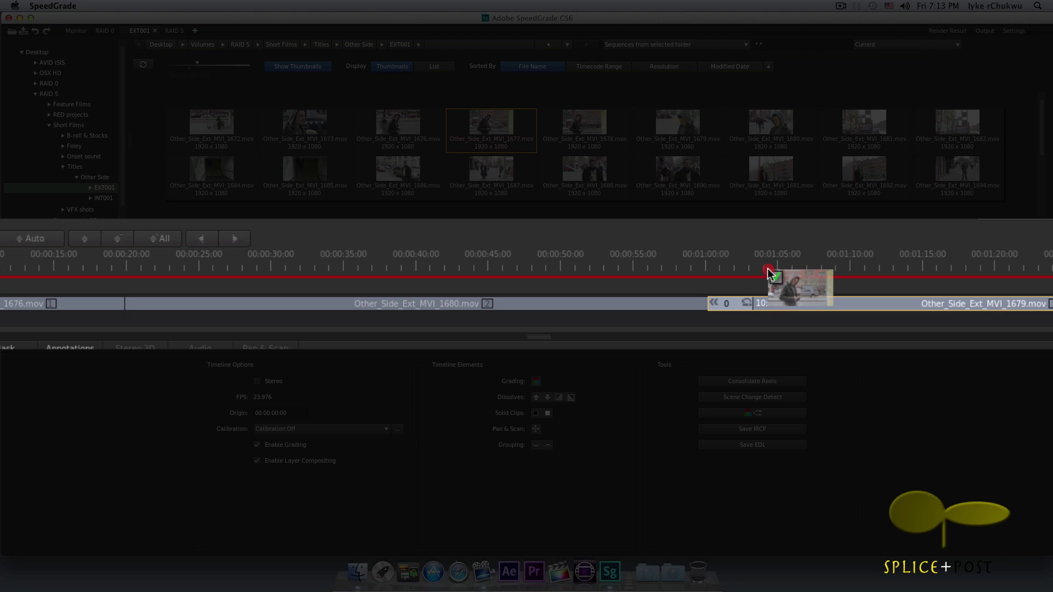
pyautogui.moveTo(767, 268); pyautogui.dragTo(985, 299)
pyautogui.press('super+Tab')
pyautogui.press('Escape')
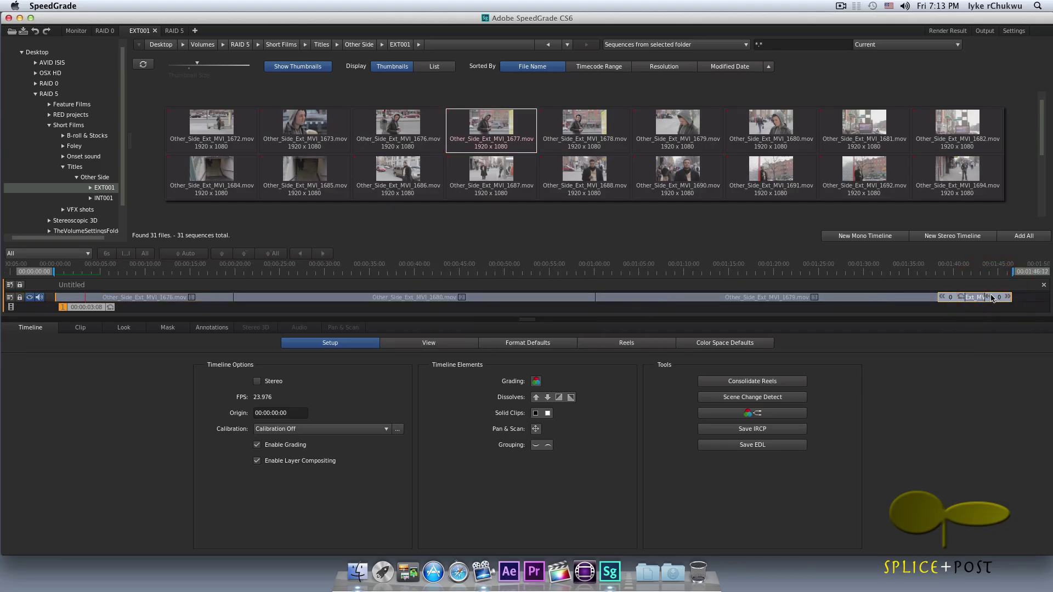
pyautogui.moveTo(963, 294); pyautogui.dragTo(959, 204)
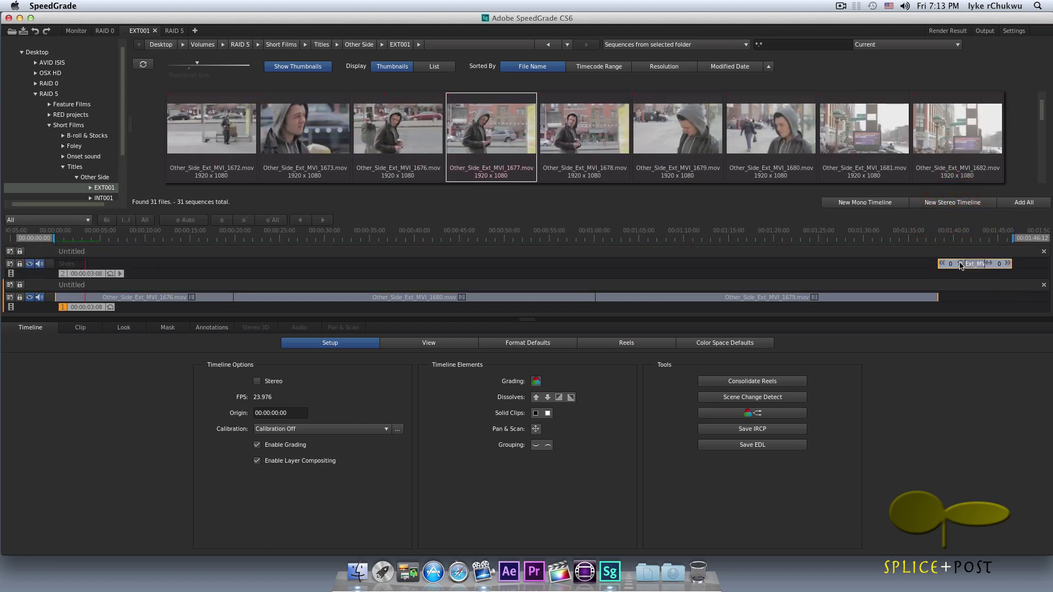
# - Drop Other_Side_Ext_MVI_1691.mov at the end of the track as the fourth clip after MVI_1679
pyautogui.moveTo(716, 187)
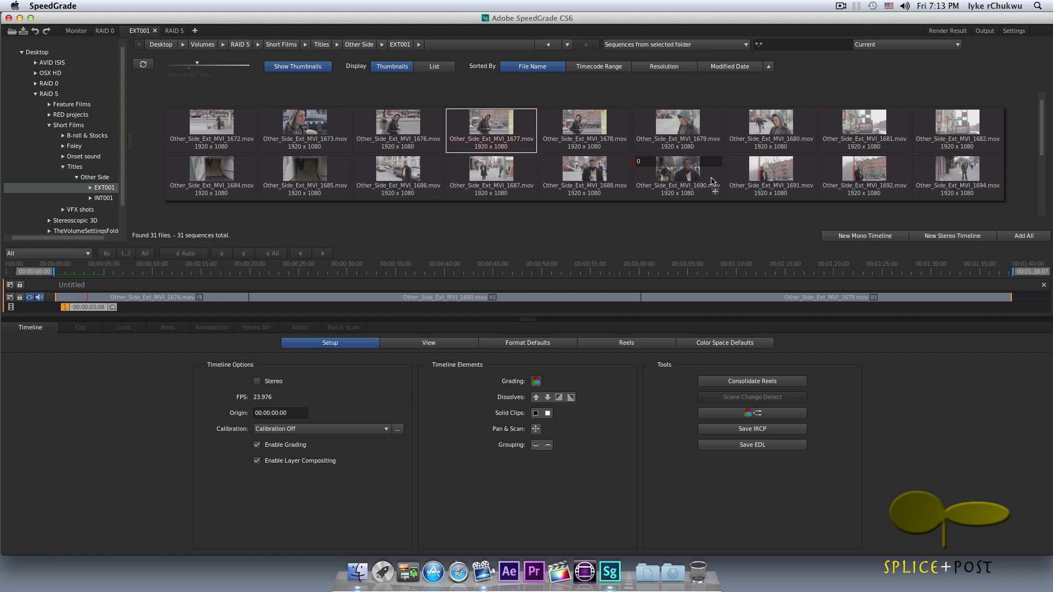
pyautogui.moveTo(770, 174)
pyautogui.moveTo(771, 173); pyautogui.dragTo(1001, 298)
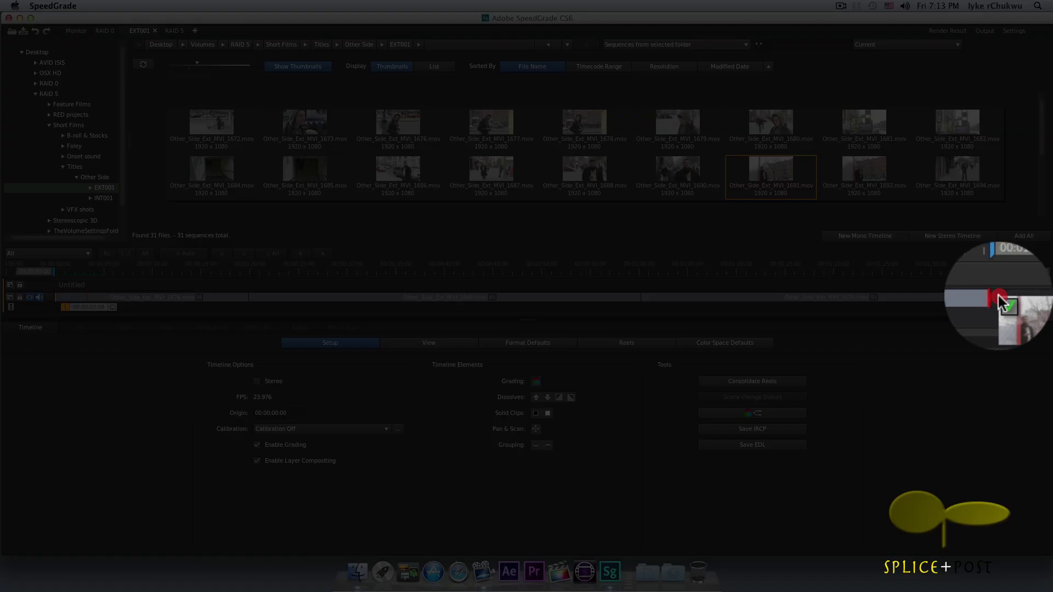
pyautogui.moveTo(1000, 298); pyautogui.dragTo(1001, 297)
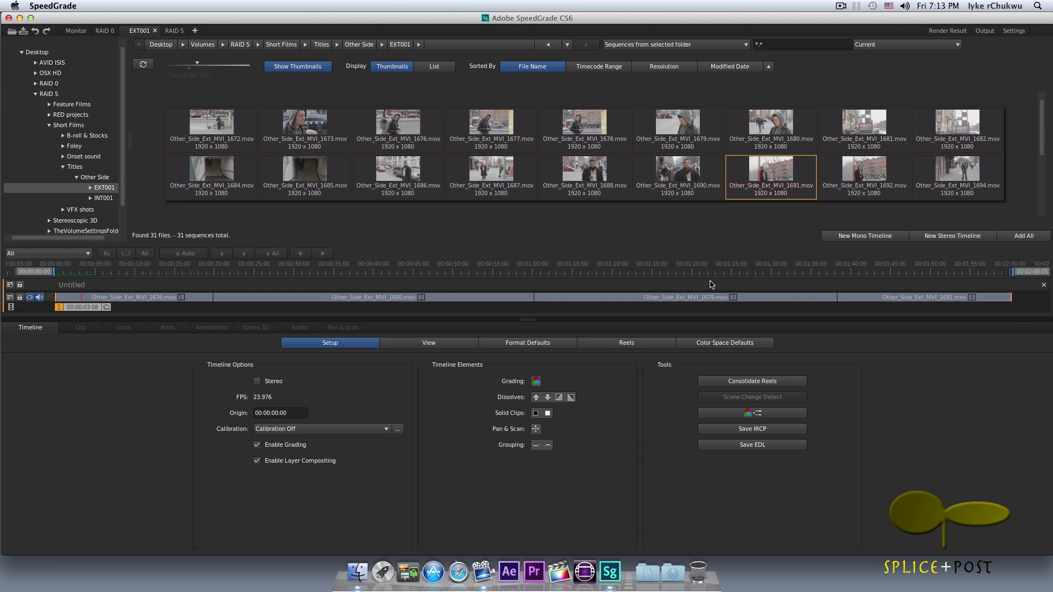
pyautogui.moveTo(120, 300)
pyautogui.moveTo(425, 150)
# - Drag the in-point of clip MVI_1676 earlier, then lift the clip onto a layer above the track
pyautogui.click(117, 302)
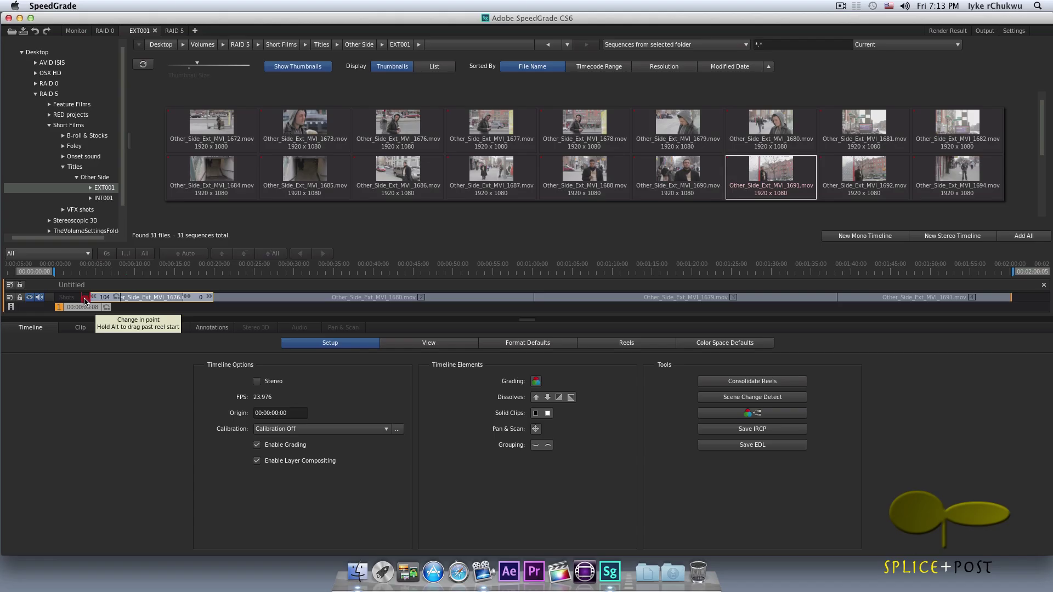
pyautogui.moveTo(85, 301)
pyautogui.mouseDown()
pyautogui.moveTo(69, 300)
pyautogui.moveTo(118, 300)
pyautogui.moveTo(69, 301)
pyautogui.moveTo(78, 301)
pyautogui.mouseUp()
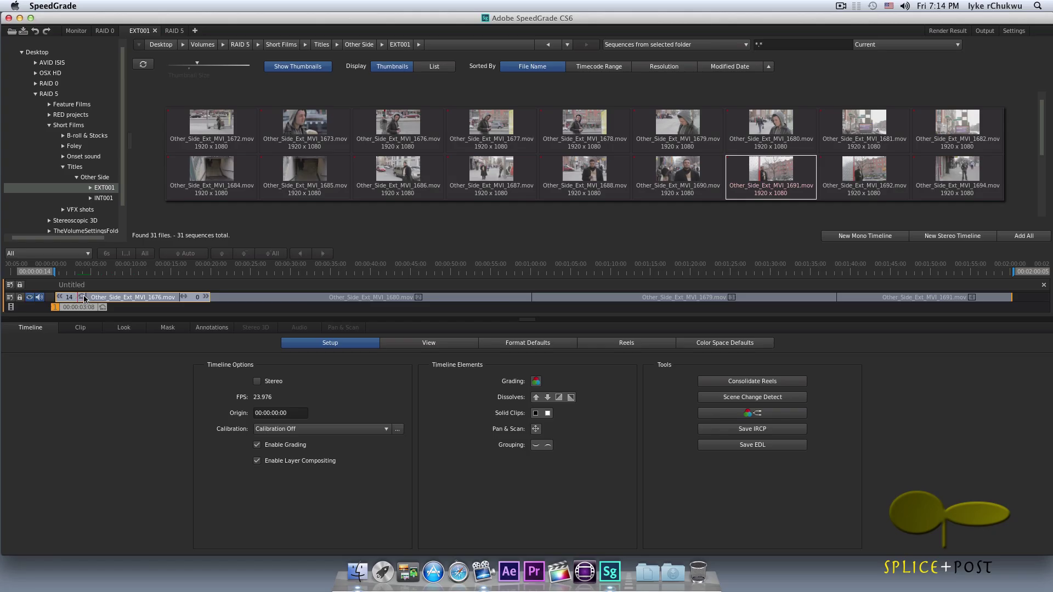
pyautogui.moveTo(83, 299)
pyautogui.mouseDown()
pyautogui.moveTo(339, 302)
pyautogui.moveTo(102, 306)
pyautogui.moveTo(219, 301)
pyautogui.moveTo(131, 300)
pyautogui.moveTo(160, 293)
pyautogui.mouseUp()
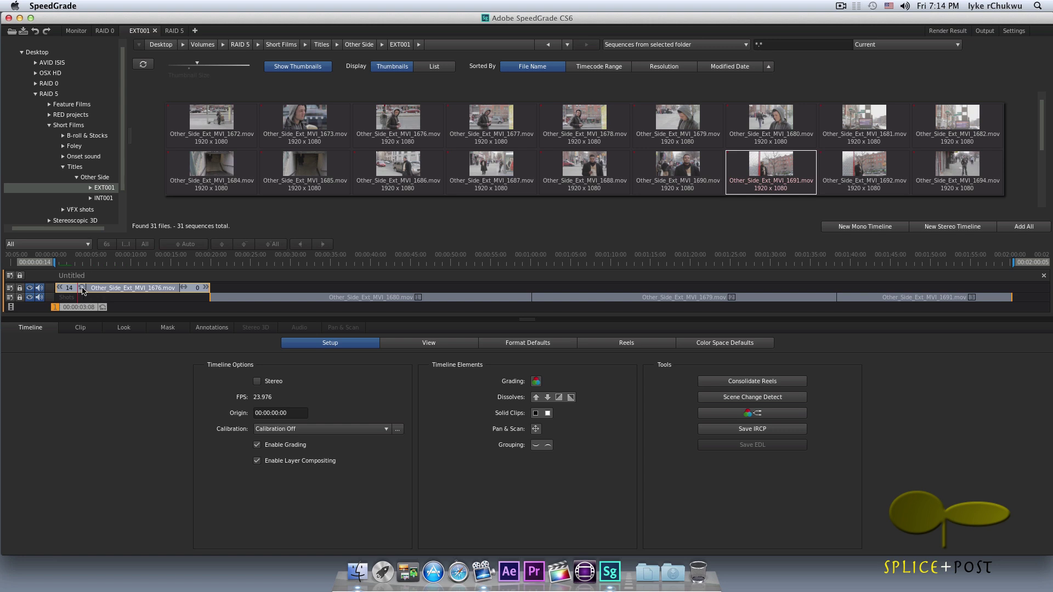
# - Drag clip MVI_1676 up off the timeline so MVI_1680 becomes the first clip
pyautogui.moveTo(82, 290); pyautogui.dragTo(186, 202)
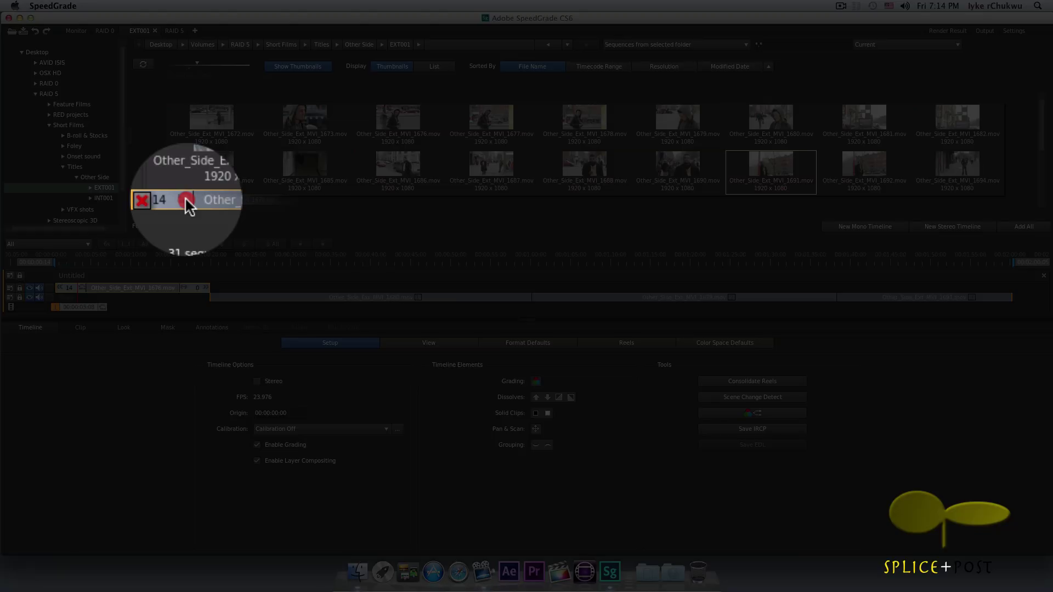
pyautogui.moveTo(185, 197); pyautogui.dragTo(186, 196)
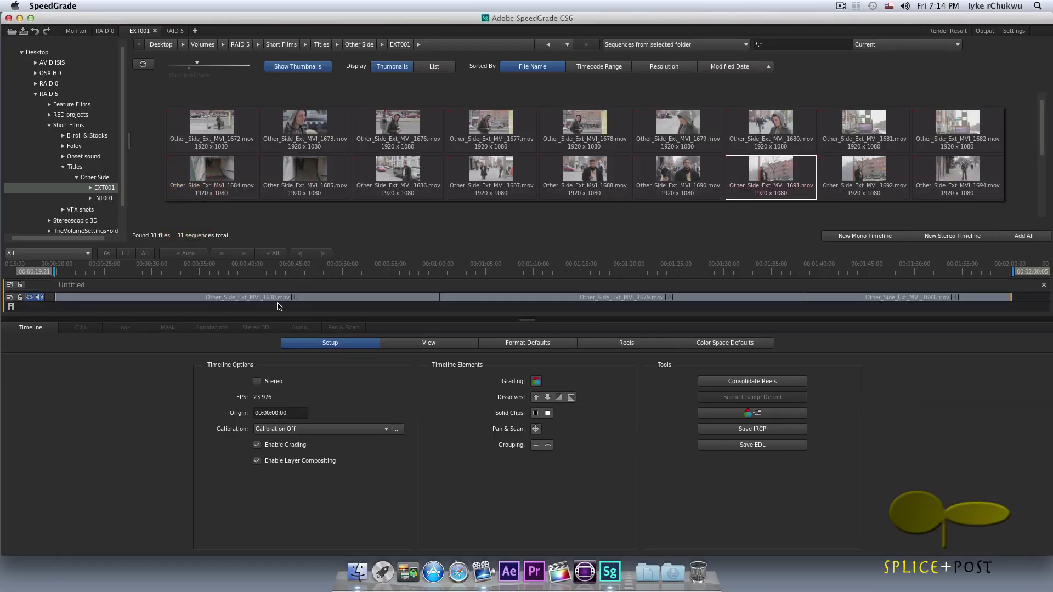
pyautogui.click(192, 277)
pyautogui.click(319, 299)
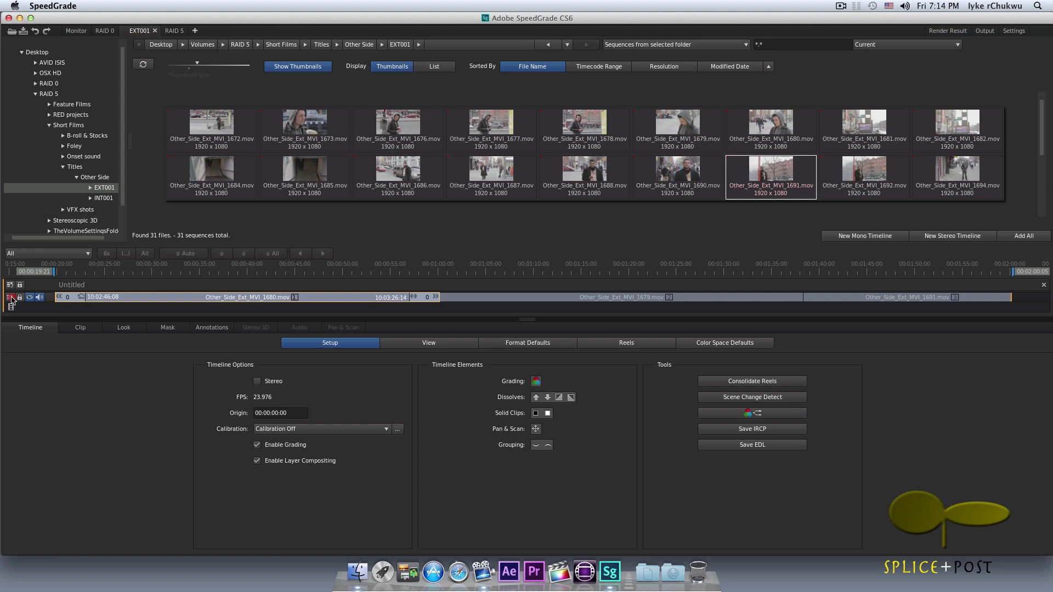
pyautogui.moveTo(11, 301); pyautogui.dragTo(127, 421)
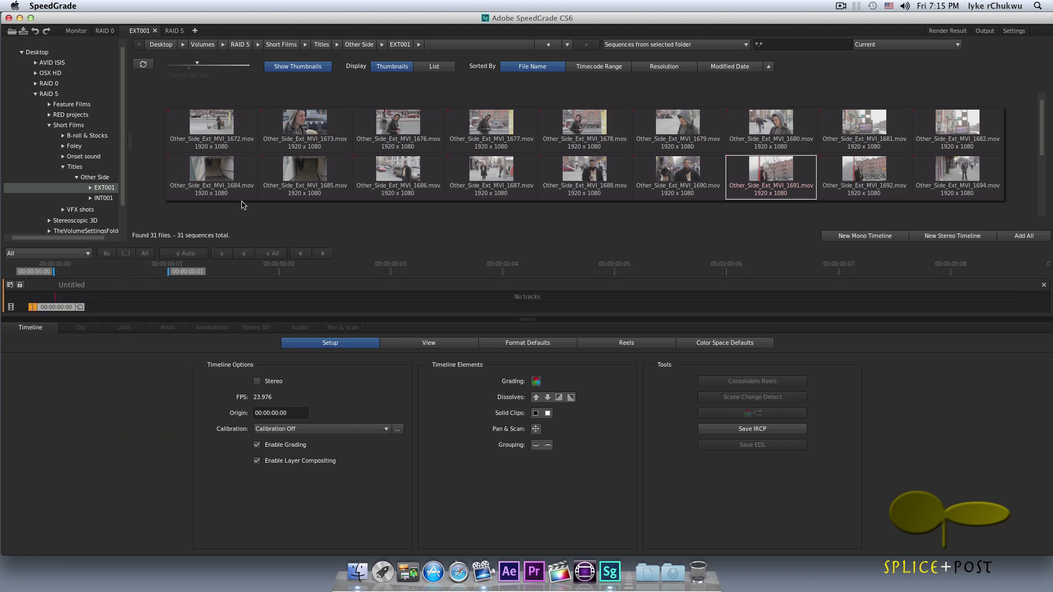
pyautogui.click(36, 31)
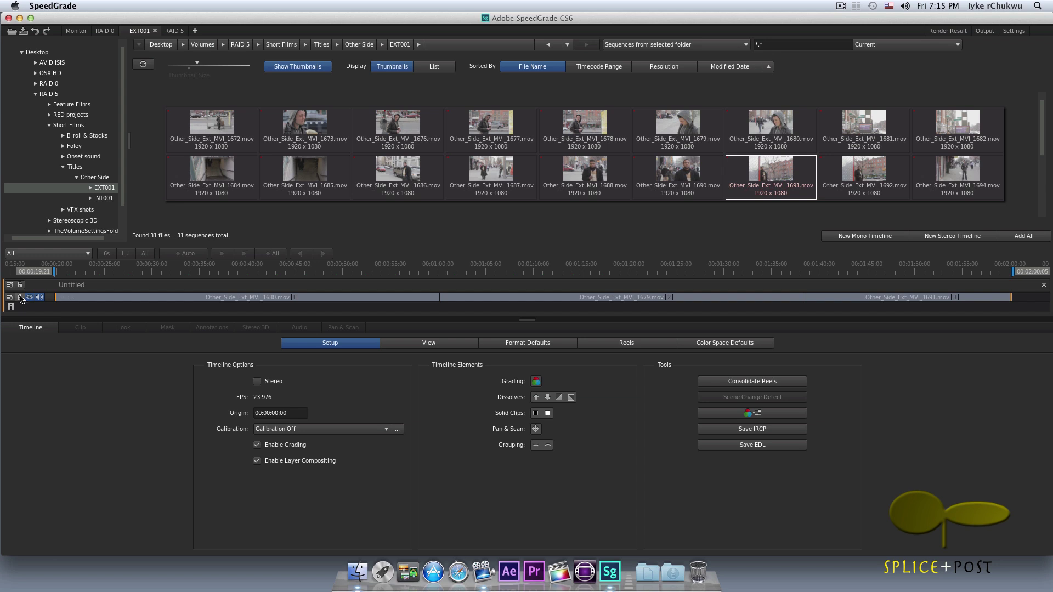
# - Lock the video track with the lock icon in its track header
pyautogui.moveTo(94, 301)
pyautogui.click(20, 298)
pyautogui.moveTo(73, 305)
pyautogui.moveTo(324, 303)
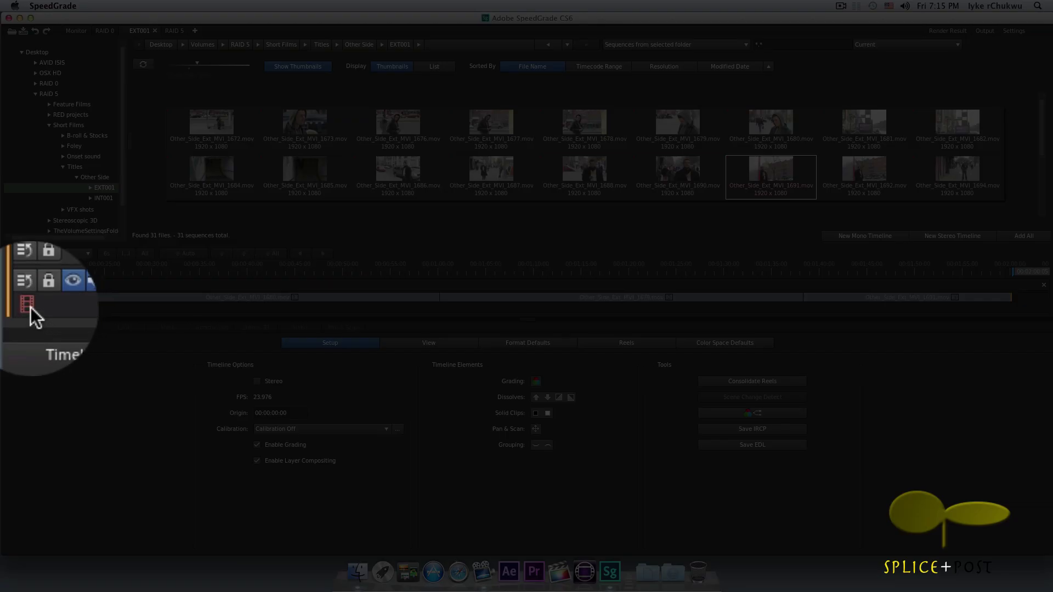
pyautogui.click(11, 308)
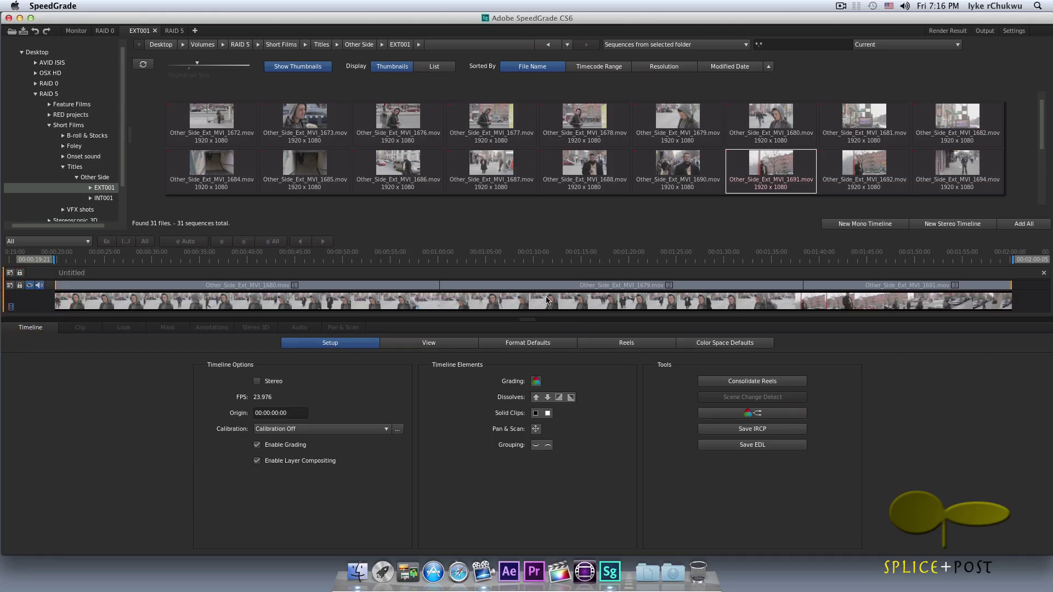
pyautogui.click(12, 308)
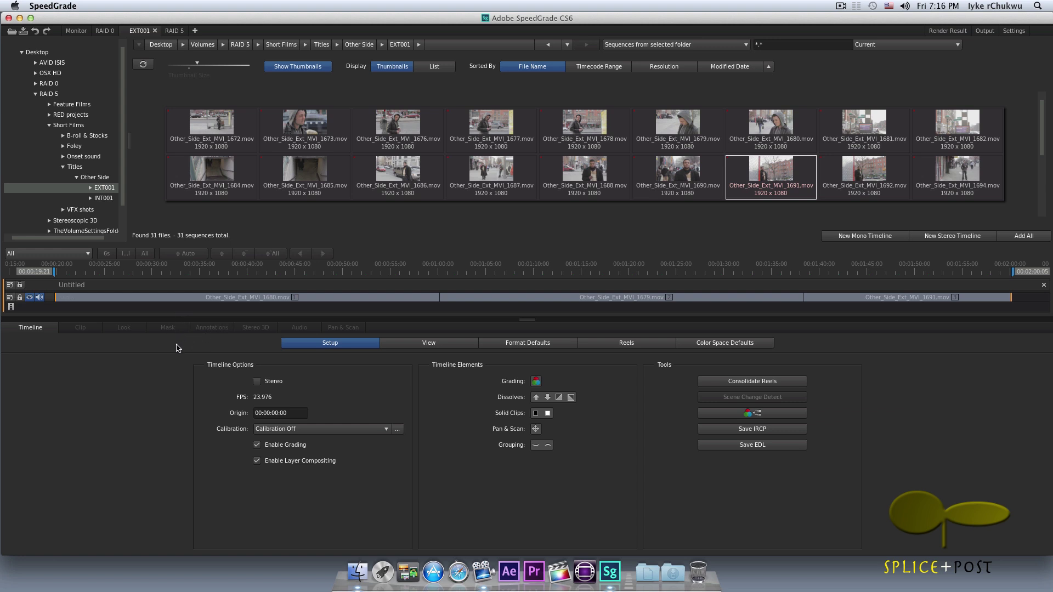
# - Send the playhead to the timeline start with Home and make clip 1680 active
pyautogui.click(222, 285)
pyautogui.click(204, 284)
pyautogui.click(250, 283)
pyautogui.moveTo(243, 298)
pyautogui.press('Home')
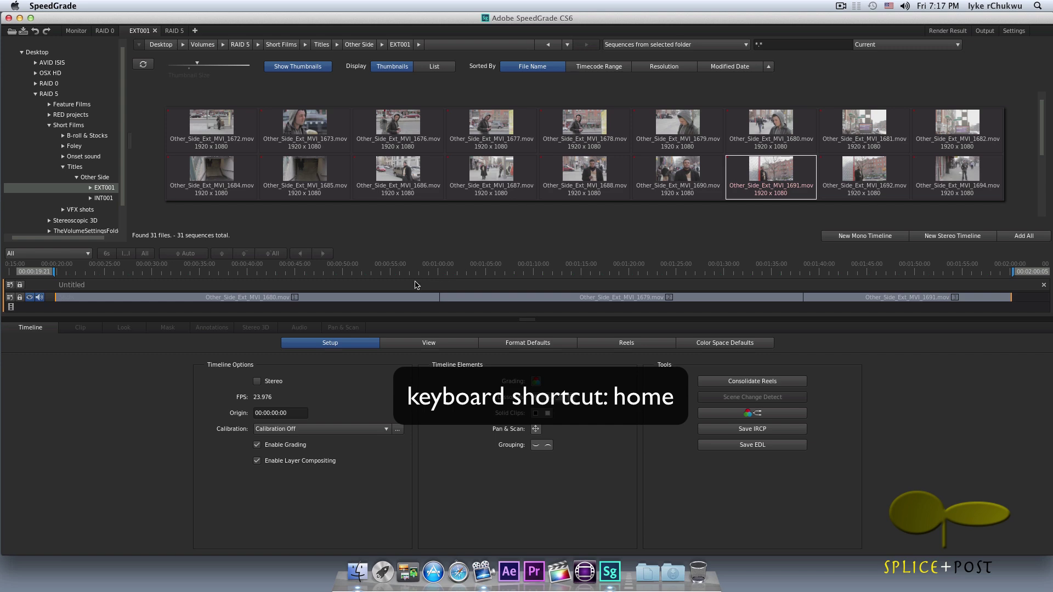
pyautogui.click(416, 296)
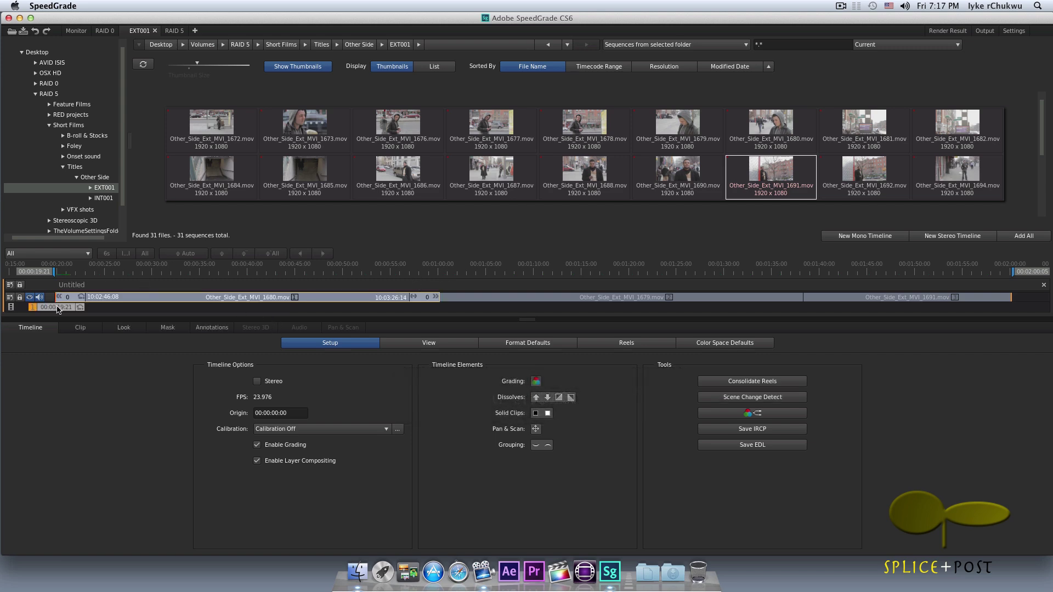